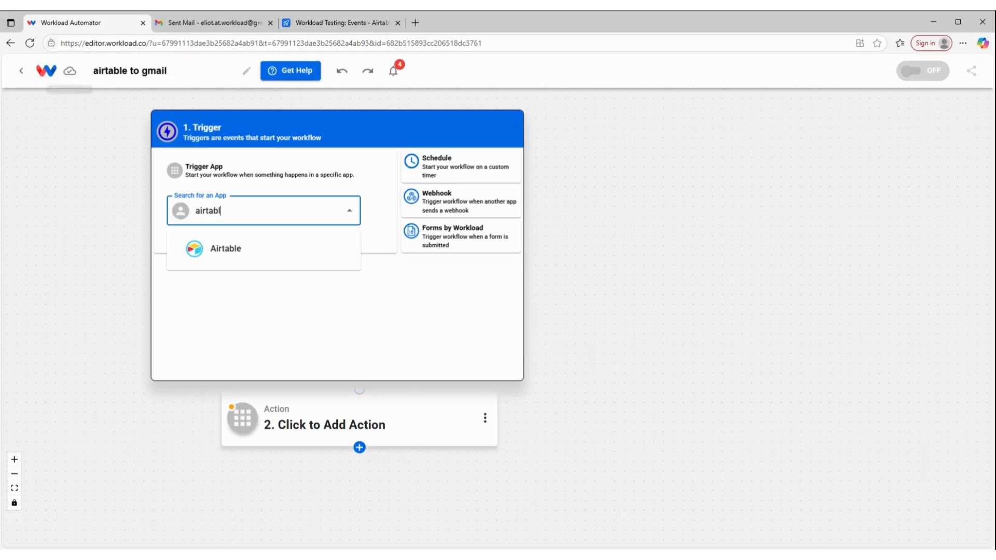
Step: Set the trigger to Airtable's New Record event using the connected Airtable account
{"action": "left_click", "coordinate": [206, 250]}
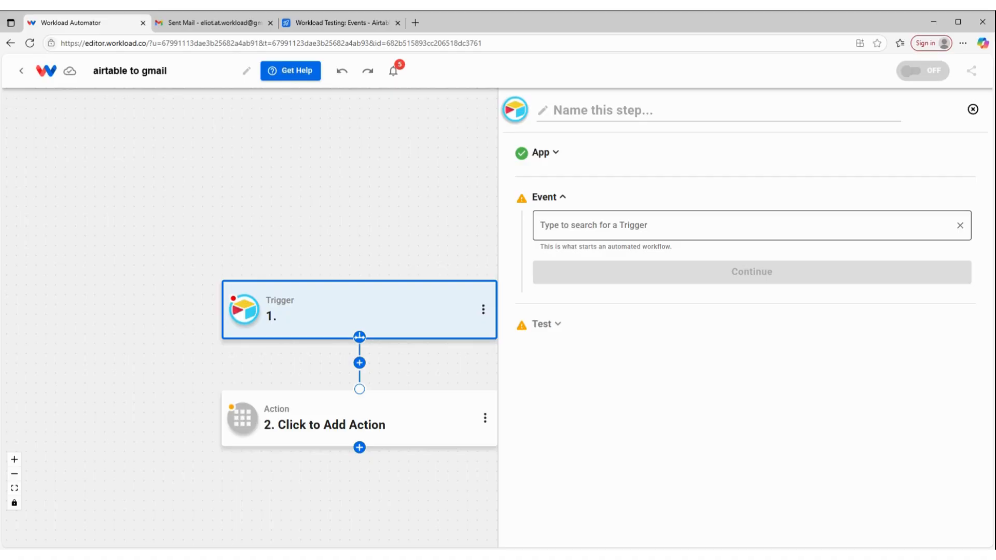
{"action": "left_click", "coordinate": [743, 225]}
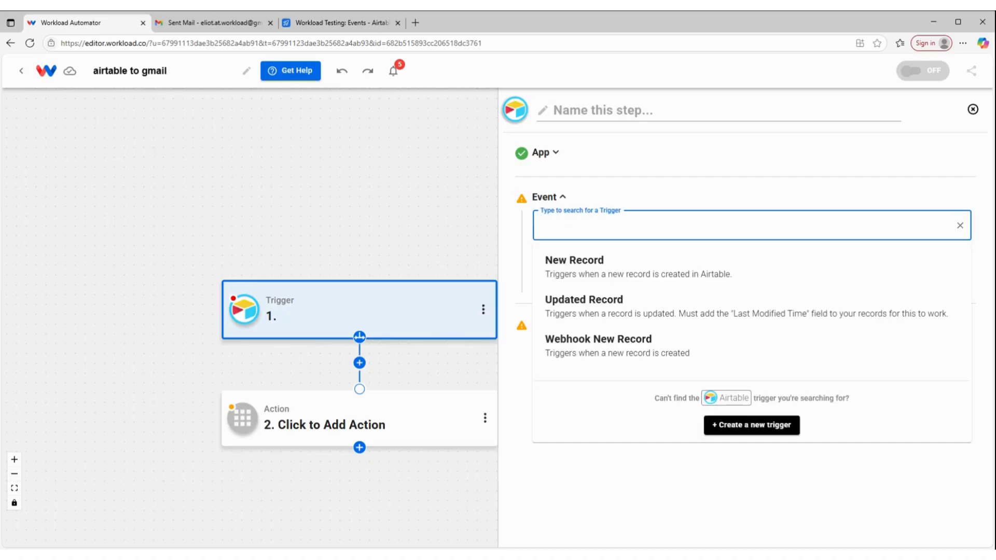
{"action": "left_click", "coordinate": [634, 270]}
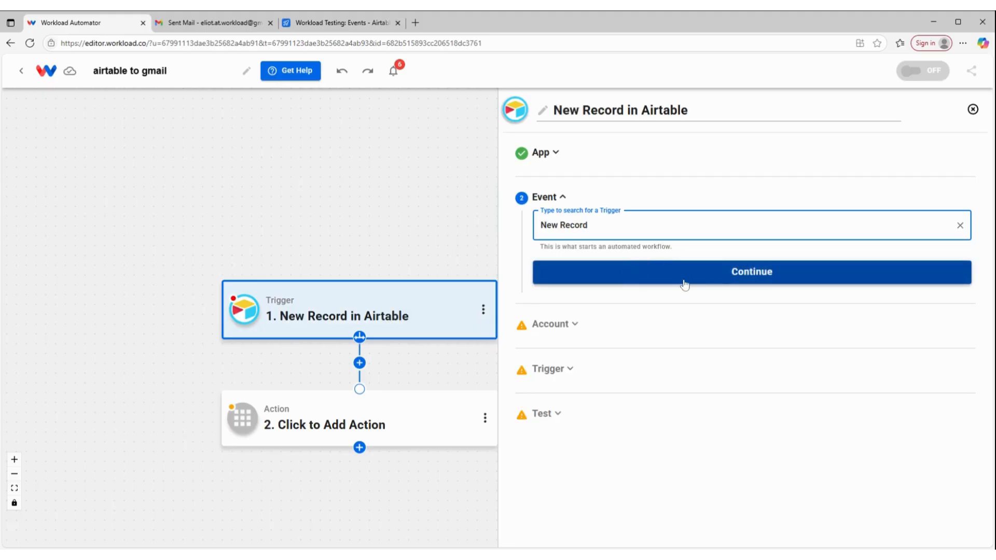
{"action": "left_click", "coordinate": [685, 284]}
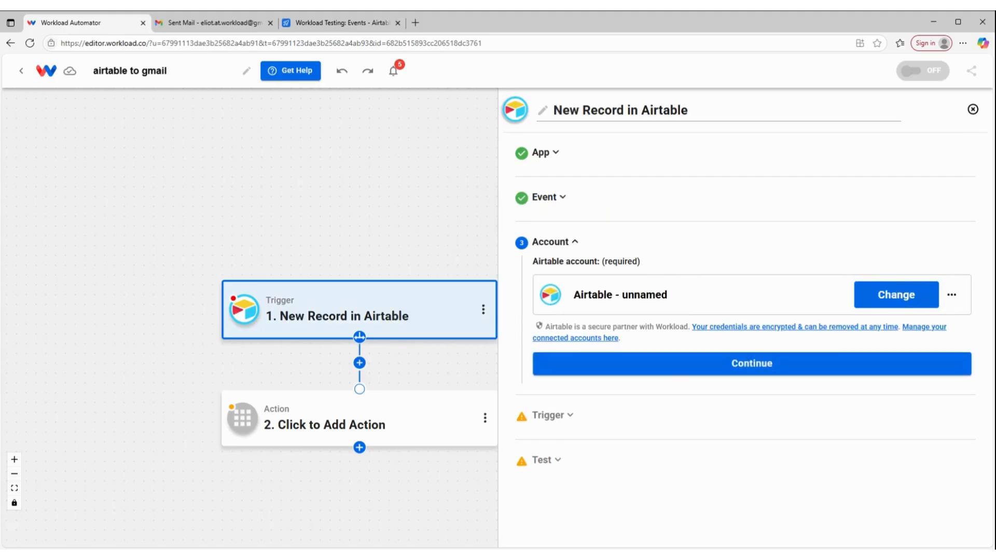
{"action": "left_click", "coordinate": [730, 366]}
Step: Watch the Events table in the Workload Testing base
{"action": "left_click", "coordinate": [679, 342]}
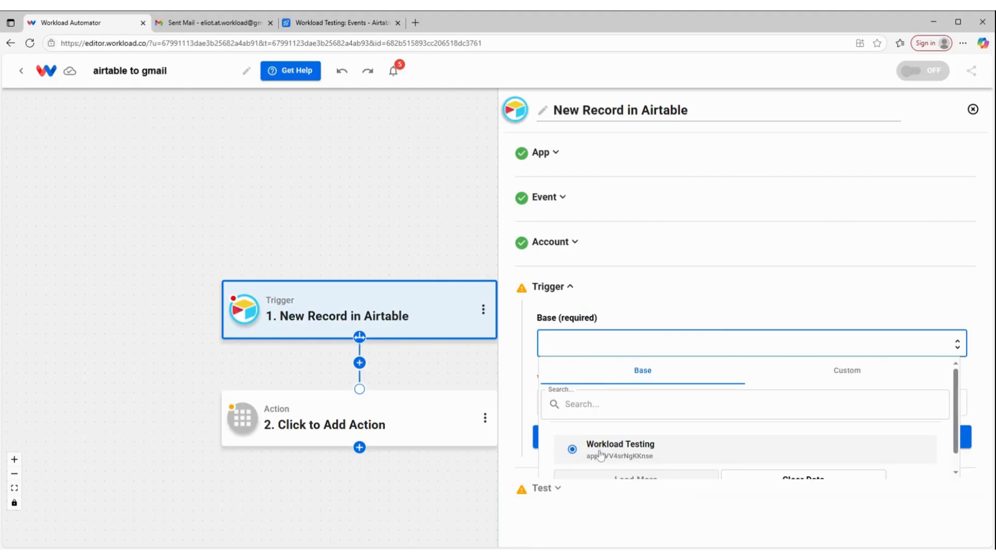
{"action": "left_click", "coordinate": [600, 455]}
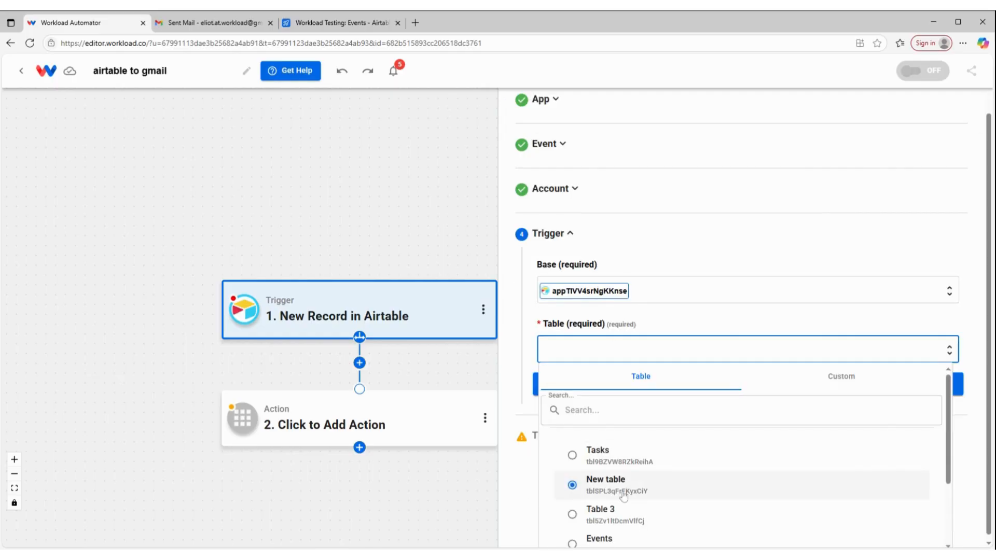
{"action": "scroll", "coordinate": [617, 502], "scroll_direction": "down", "scroll_amount": 1}
{"action": "left_click", "coordinate": [610, 494]}
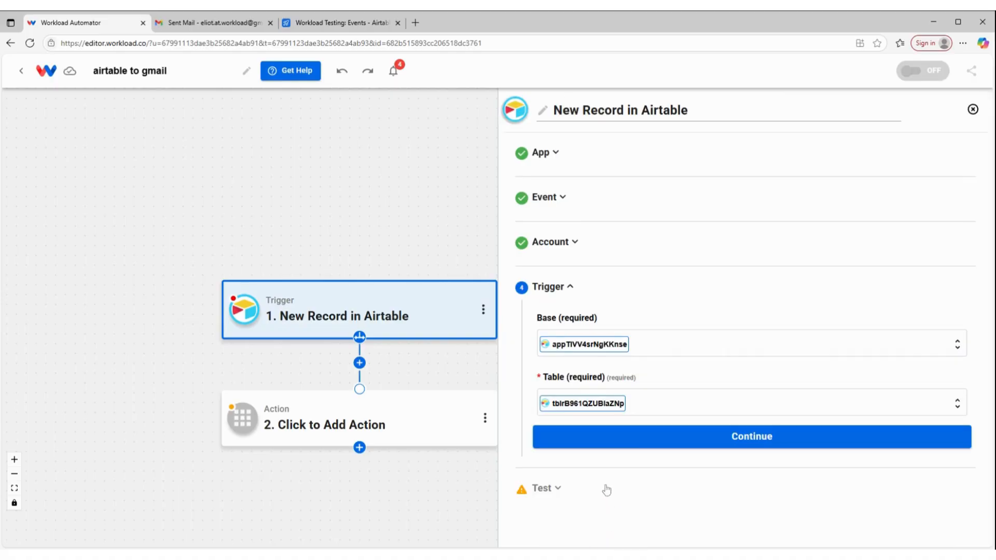
Step: Test the Airtable trigger, pull the sample record 'Buy Fresh Tuna', and complete the trigger step
{"action": "left_click", "coordinate": [643, 444]}
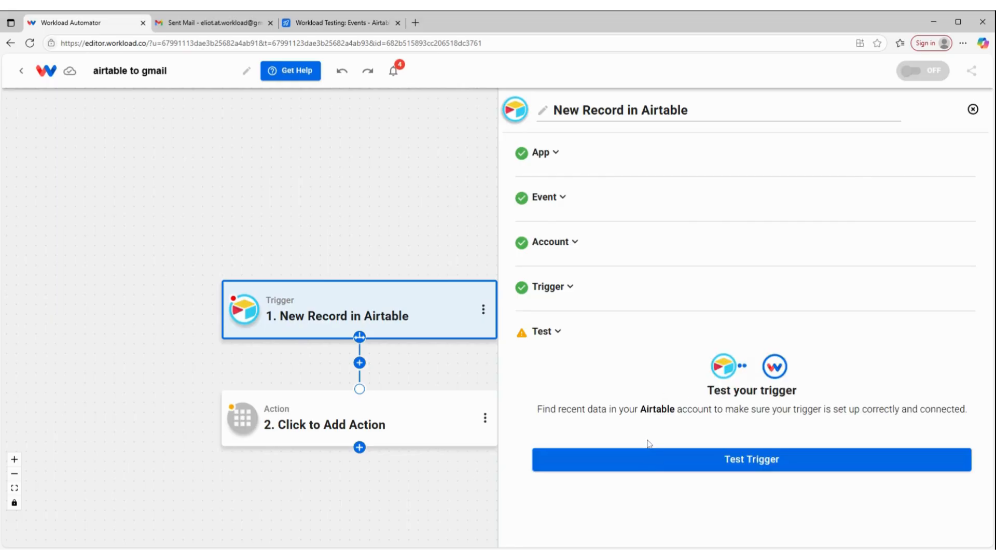
{"action": "left_click", "coordinate": [662, 469]}
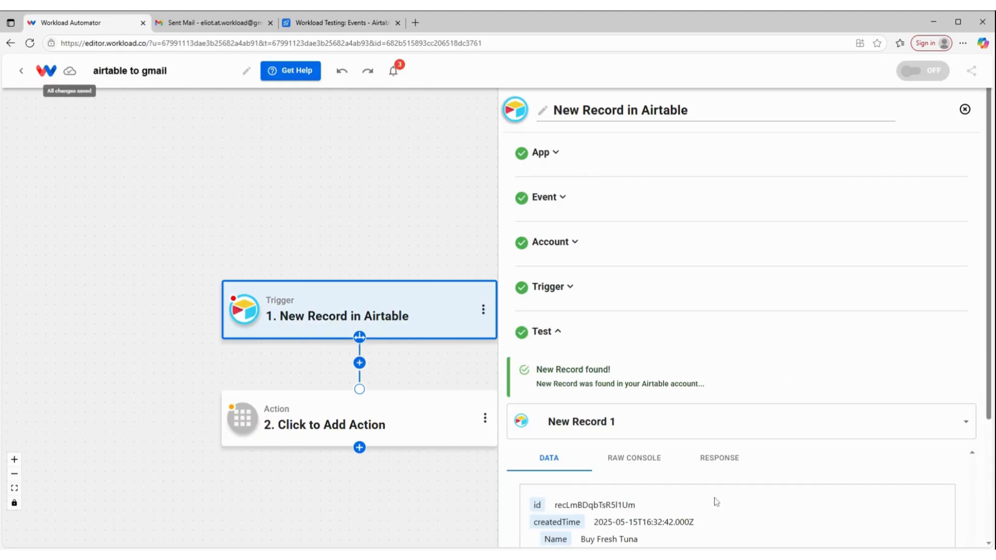
{"action": "scroll", "coordinate": [679, 422], "scroll_direction": "down", "scroll_amount": 2}
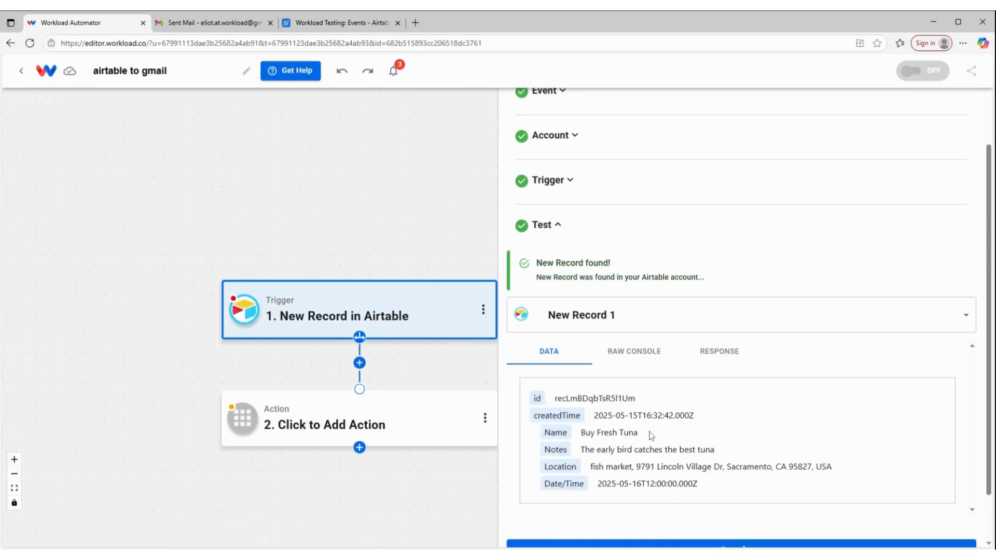
{"action": "scroll", "coordinate": [657, 418], "scroll_direction": "down", "scroll_amount": 1}
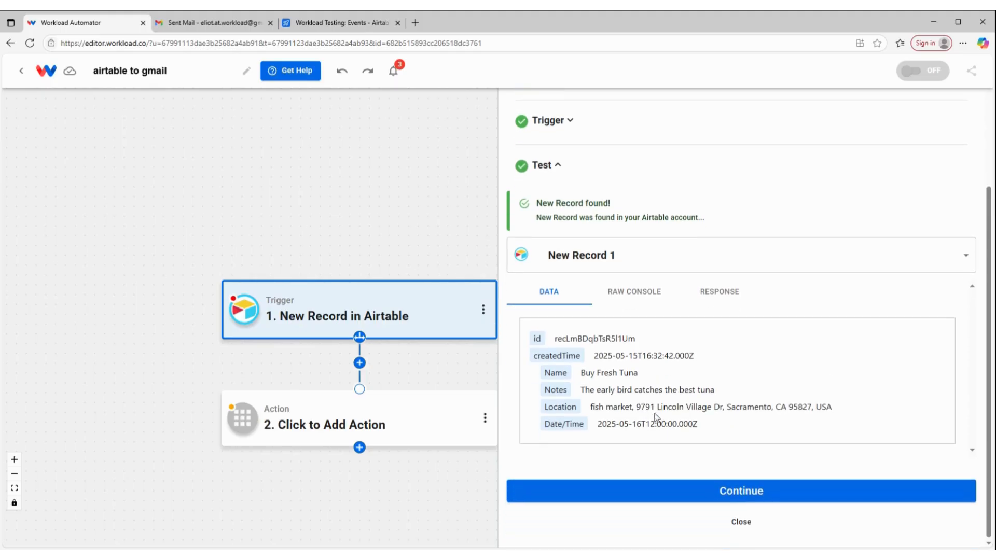
{"action": "left_click", "coordinate": [711, 492]}
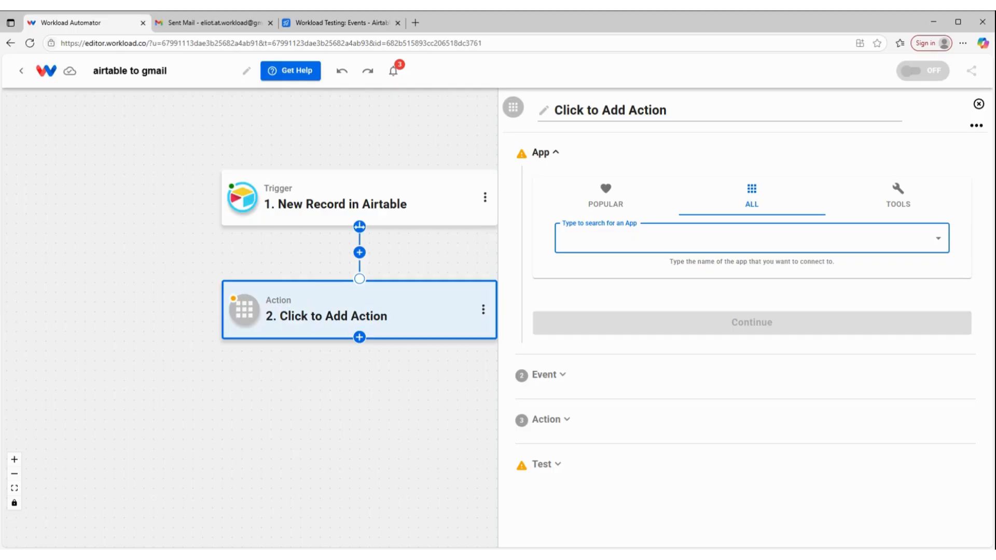
Step: Make the action Google Gmail's Send Email, using the connected Gmail account
{"action": "type", "text": "gmail"}
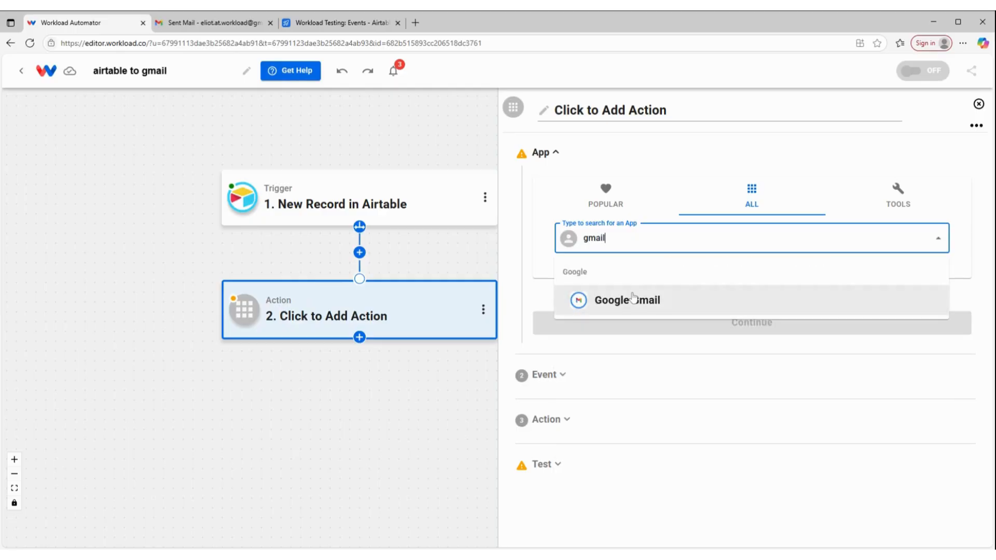
{"action": "left_click", "coordinate": [632, 298]}
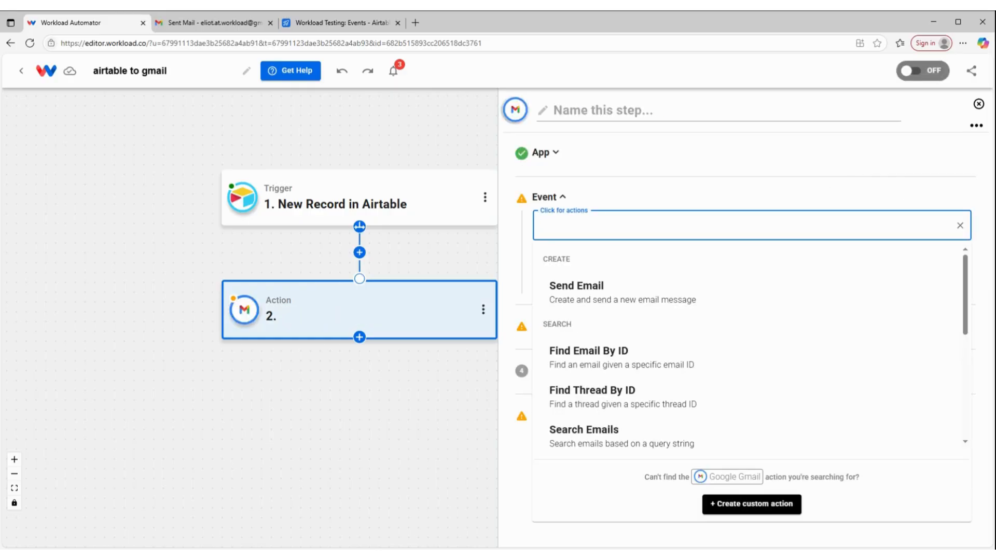
{"action": "left_click", "coordinate": [612, 302]}
{"action": "left_click", "coordinate": [616, 282]}
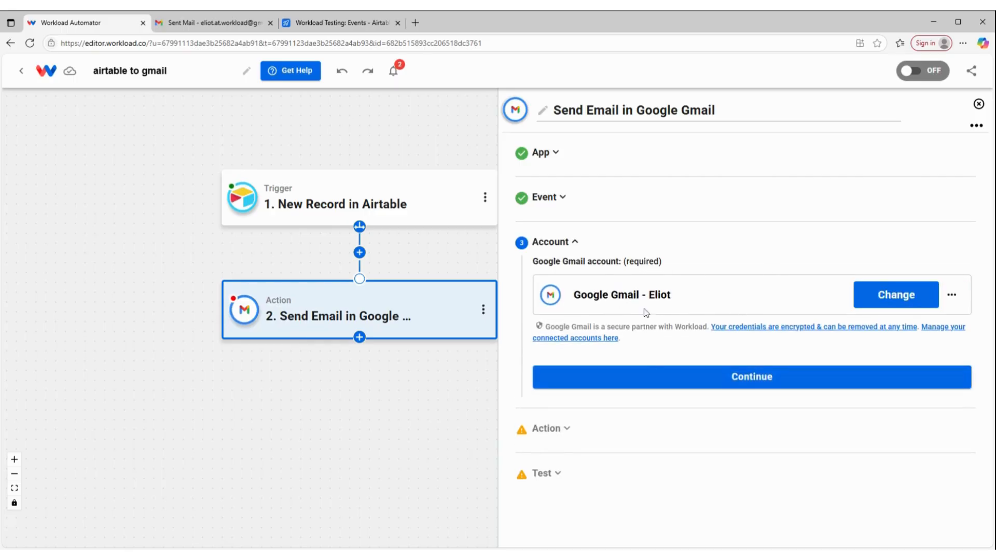
{"action": "left_click", "coordinate": [633, 382]}
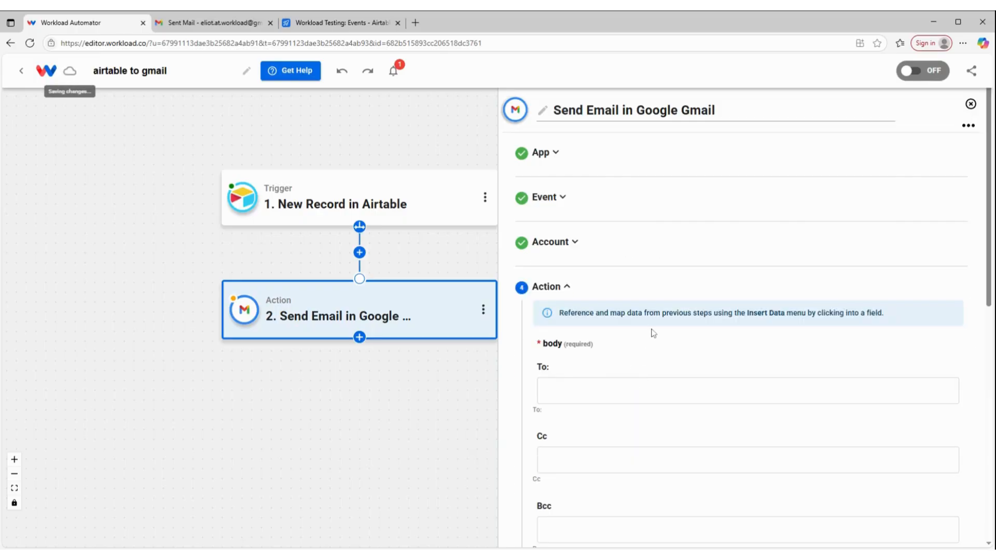
Step: Enter the Gmail account's address as the email recipient and copy it
{"action": "scroll", "coordinate": [652, 332], "scroll_direction": "down", "scroll_amount": 2}
{"action": "scroll", "coordinate": [623, 284], "scroll_direction": "down", "scroll_amount": 1}
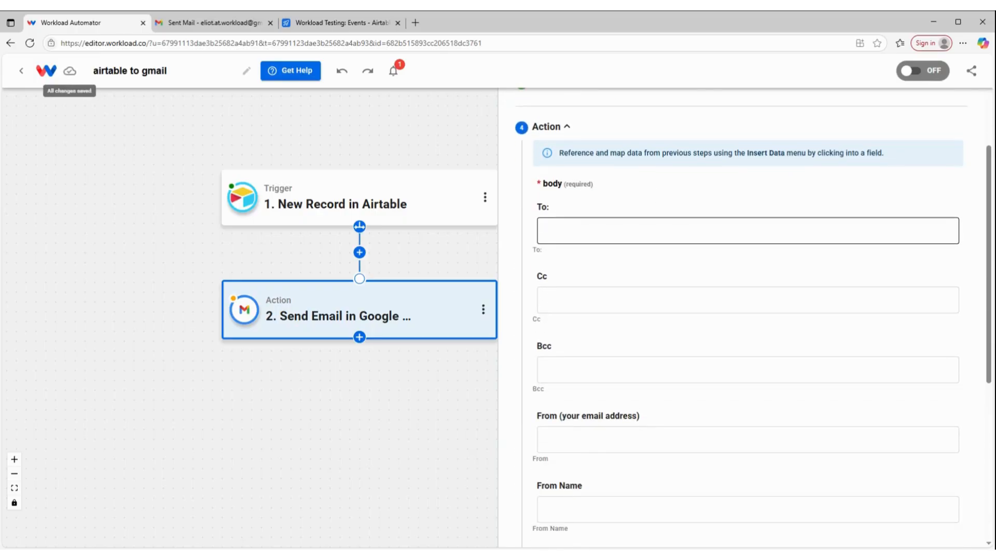
{"action": "left_click", "coordinate": [576, 238]}
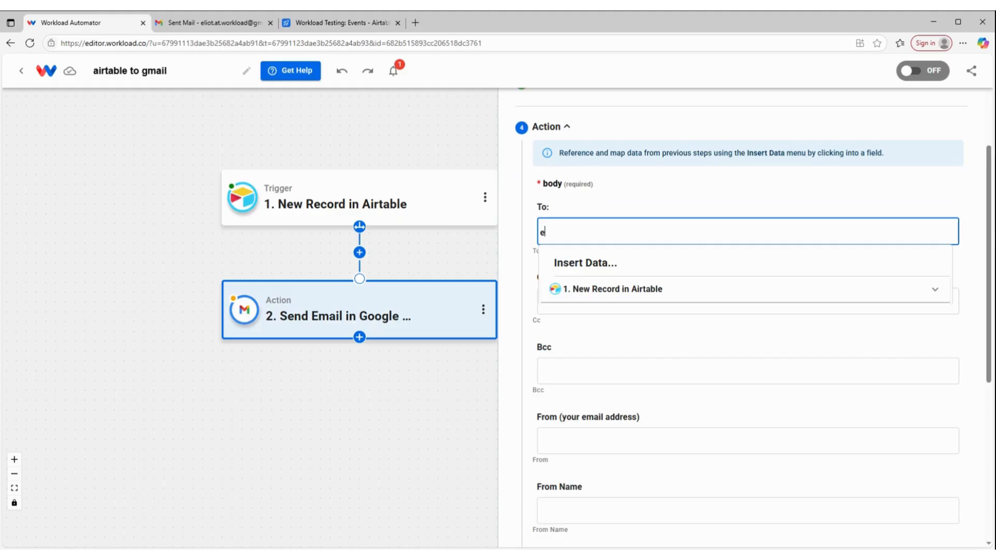
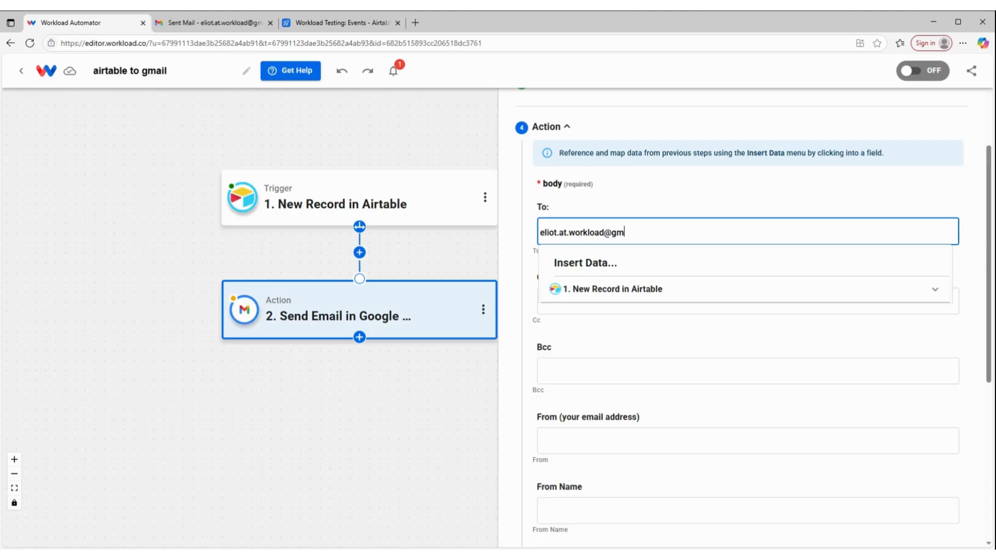
{"action": "key", "text": "ctrl+a"}
{"action": "key", "text": "ctrl+c"}
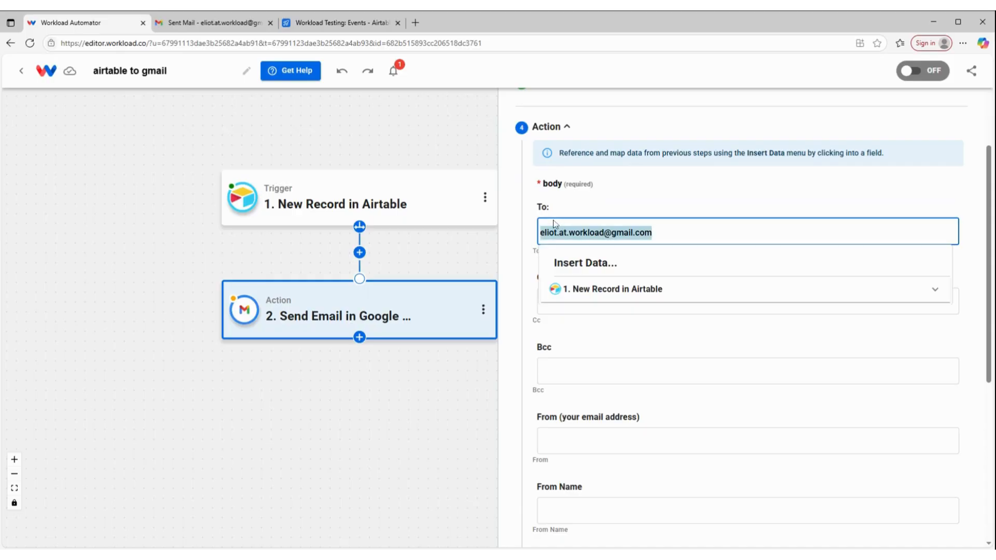
{"action": "left_click", "coordinate": [616, 341]}
Step: Paste the same address into the sender and reply-to fields
{"action": "scroll", "coordinate": [607, 369], "scroll_direction": "down", "scroll_amount": 2}
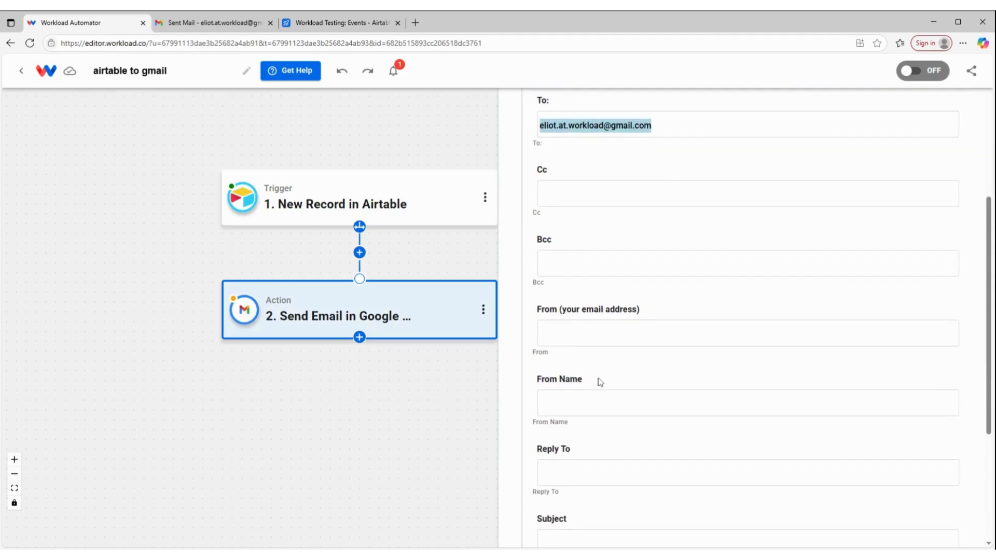
{"action": "left_click", "coordinate": [565, 334]}
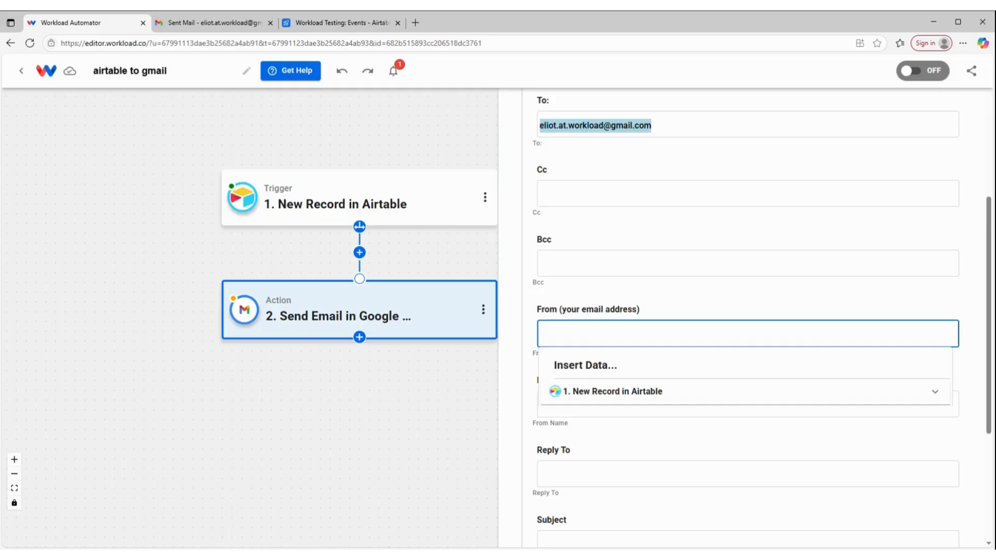
{"action": "key", "text": "ctrl+v"}
{"action": "left_click", "coordinate": [571, 470]}
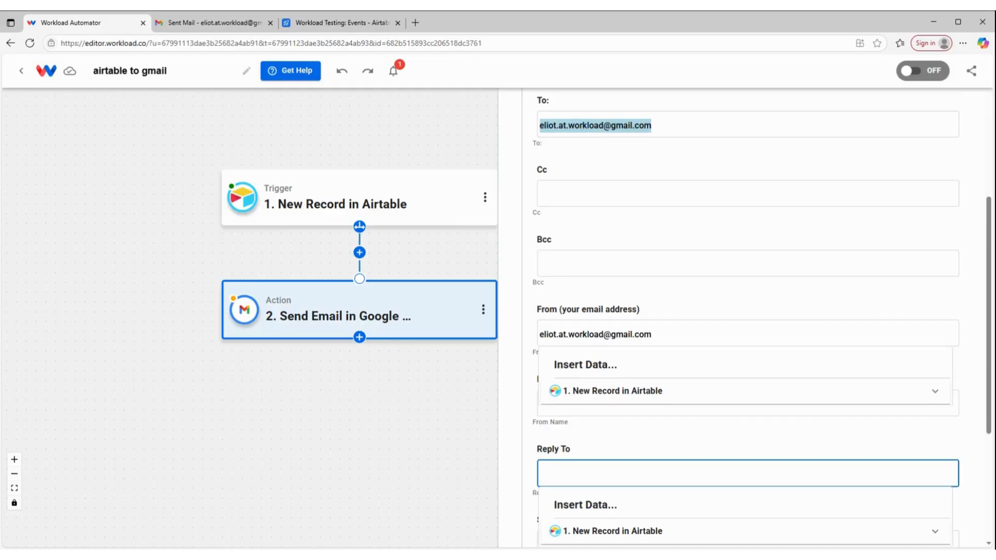
{"action": "key", "text": "ctrl+v"}
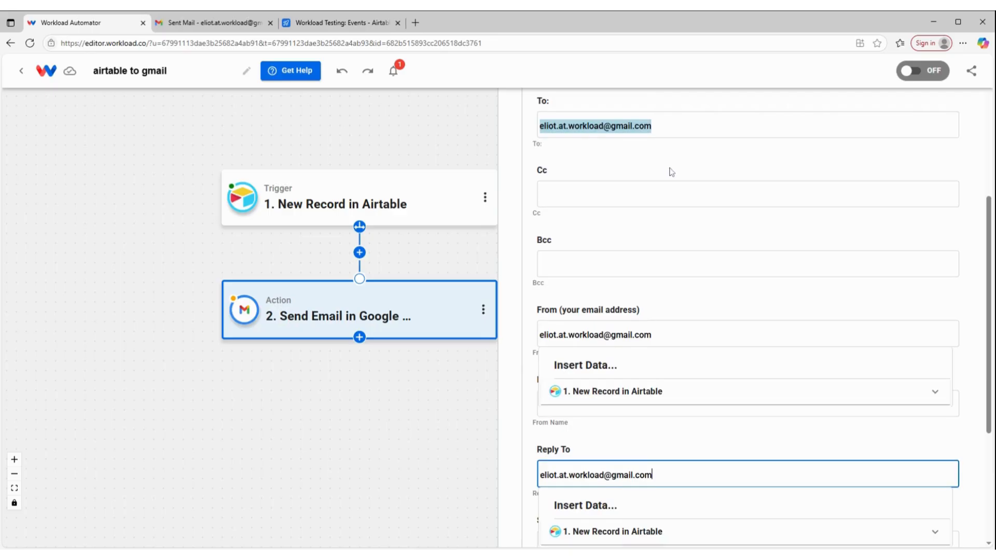
Step: Fill in the sender's first name as the From Name
{"action": "scroll", "coordinate": [673, 186], "scroll_direction": "up", "scroll_amount": 2}
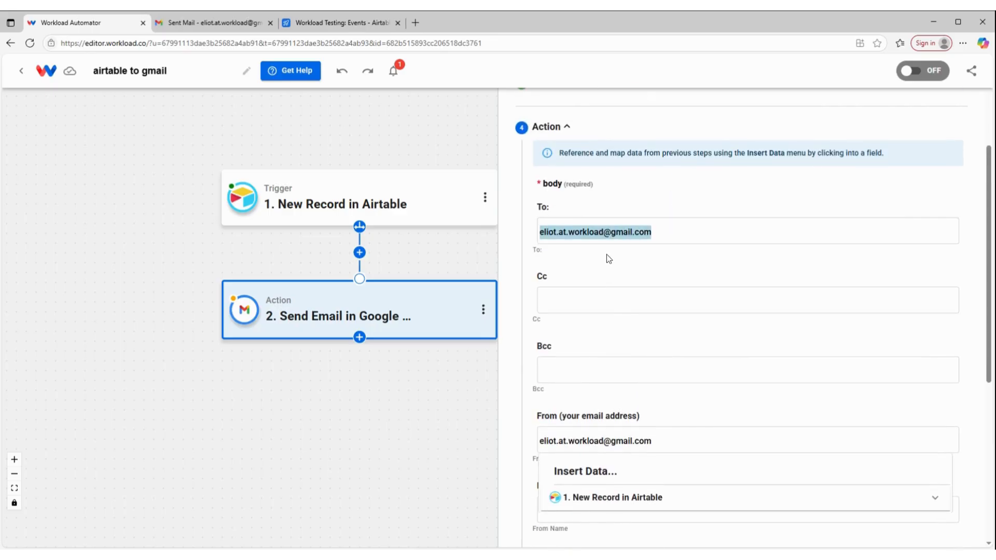
{"action": "left_click", "coordinate": [609, 300]}
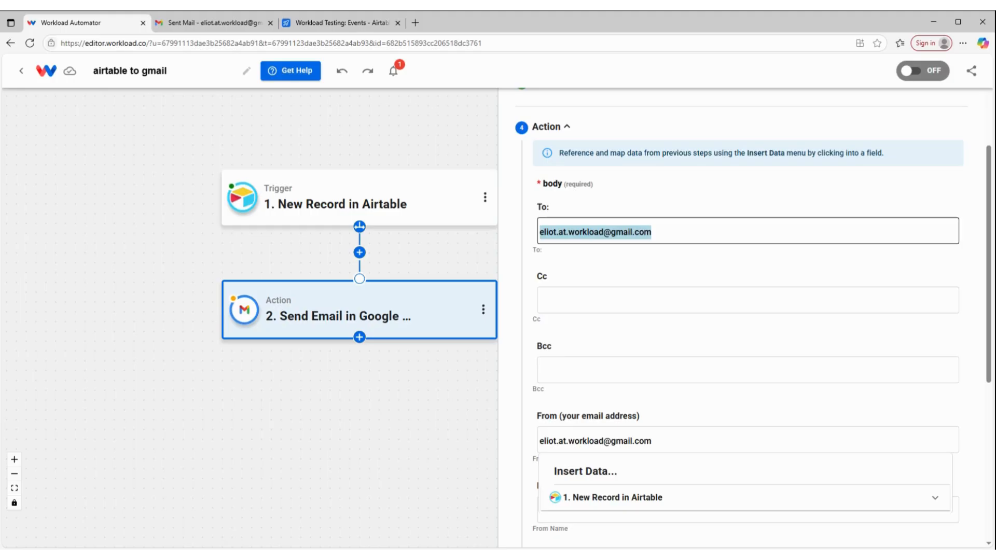
{"action": "left_click", "coordinate": [623, 275]}
{"action": "scroll", "coordinate": [623, 276], "scroll_direction": "down", "scroll_amount": 4}
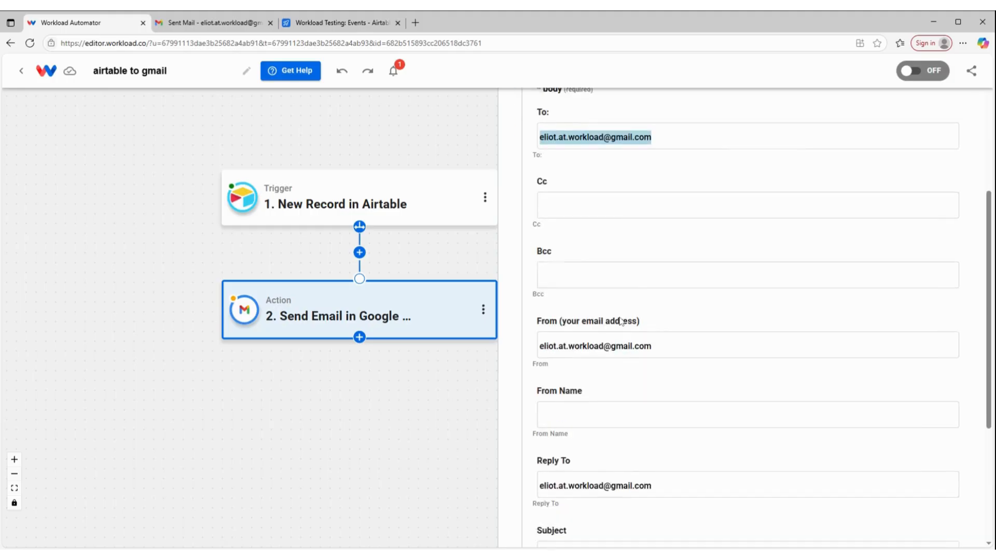
{"action": "left_click", "coordinate": [622, 296]}
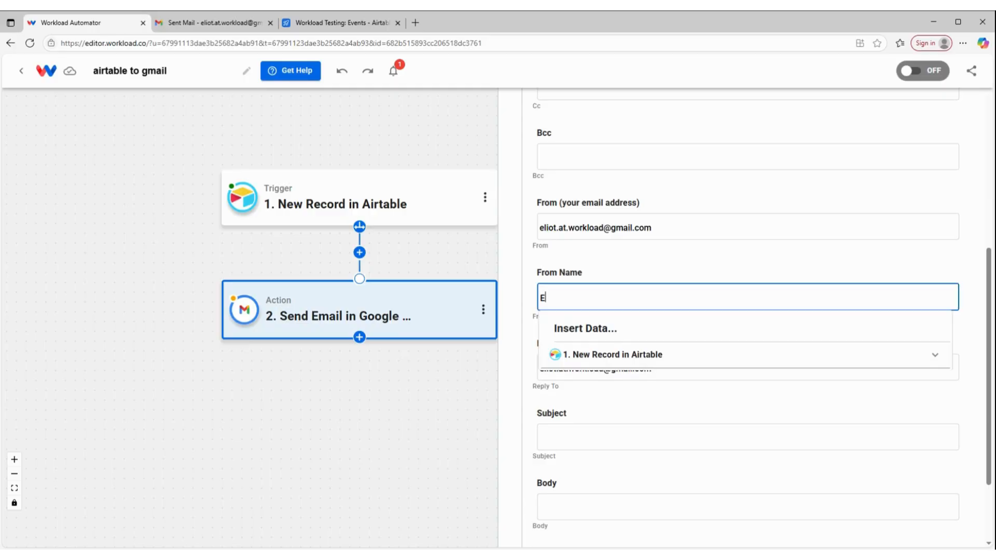
{"action": "type", "text": "Eliot"}
{"action": "left_click", "coordinate": [607, 251]}
{"action": "scroll", "coordinate": [607, 251], "scroll_direction": "down", "scroll_amount": 2}
Step: Map the Airtable record's Name into the email Subject
{"action": "left_click", "coordinate": [623, 330]}
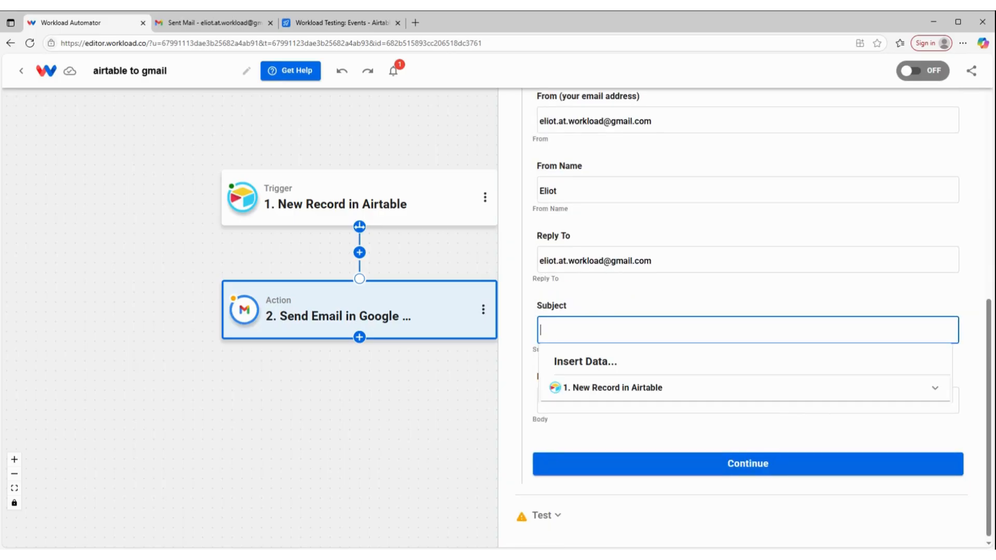
{"action": "left_click", "coordinate": [608, 394]}
{"action": "scroll", "coordinate": [608, 400], "scroll_direction": "down", "scroll_amount": 1}
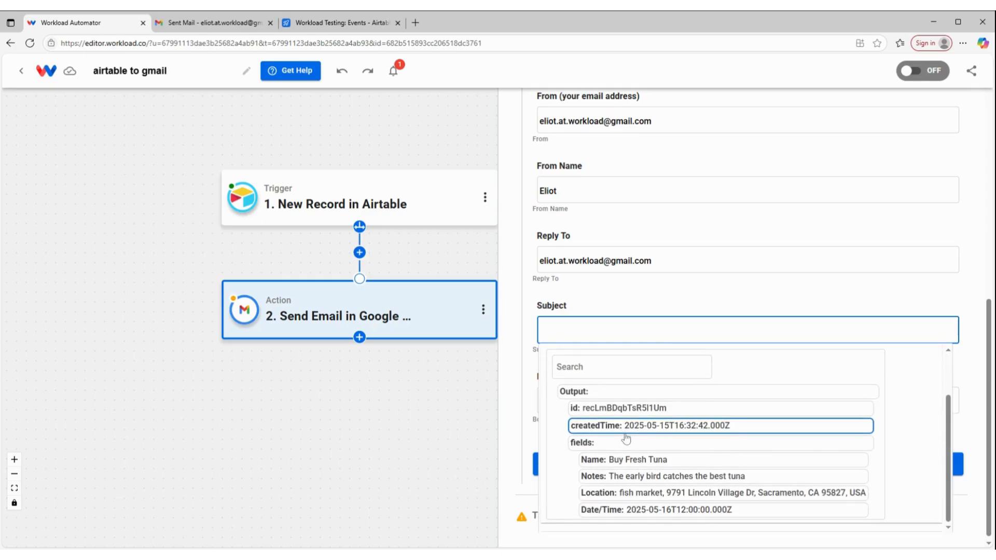
{"action": "left_click", "coordinate": [629, 464]}
{"action": "left_click", "coordinate": [637, 297]}
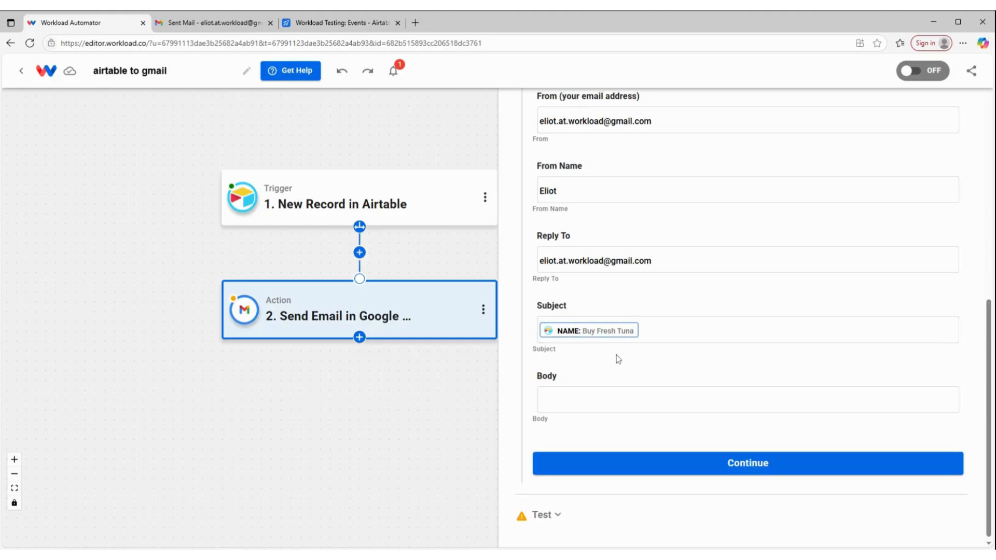
Step: Fill the email Body with the record's Notes, Location and Date/Time fields
{"action": "left_click", "coordinate": [592, 397]}
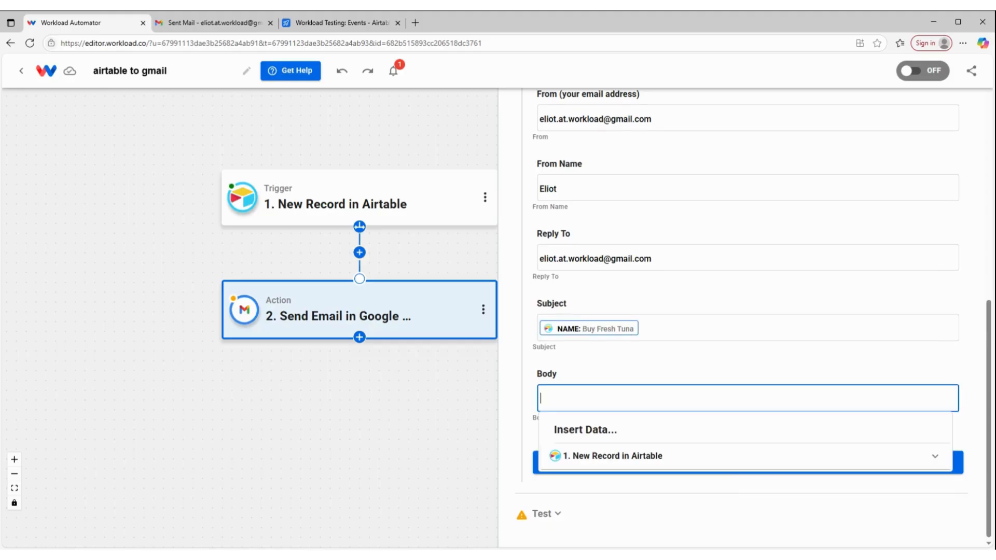
{"action": "left_click", "coordinate": [612, 457]}
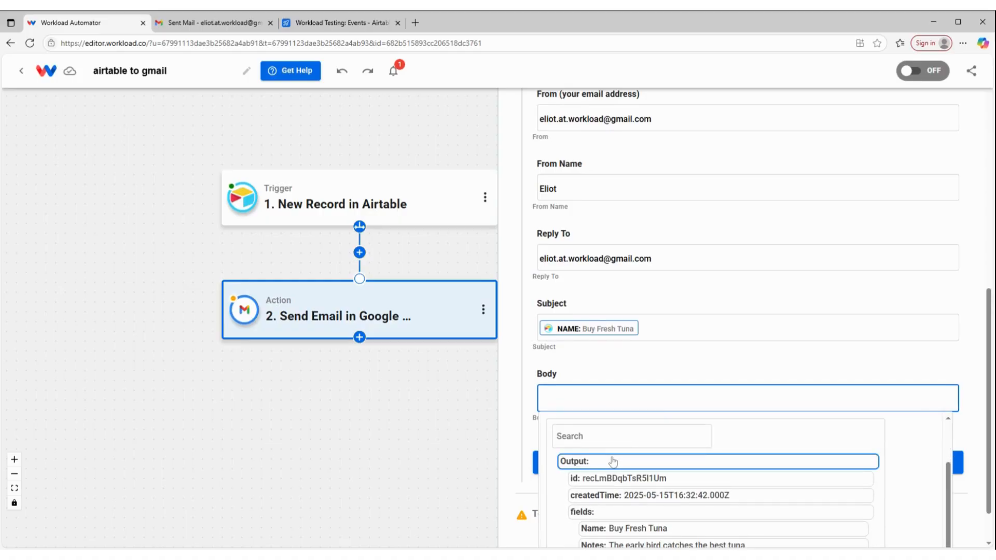
{"action": "scroll", "coordinate": [614, 462], "scroll_direction": "down", "scroll_amount": 1}
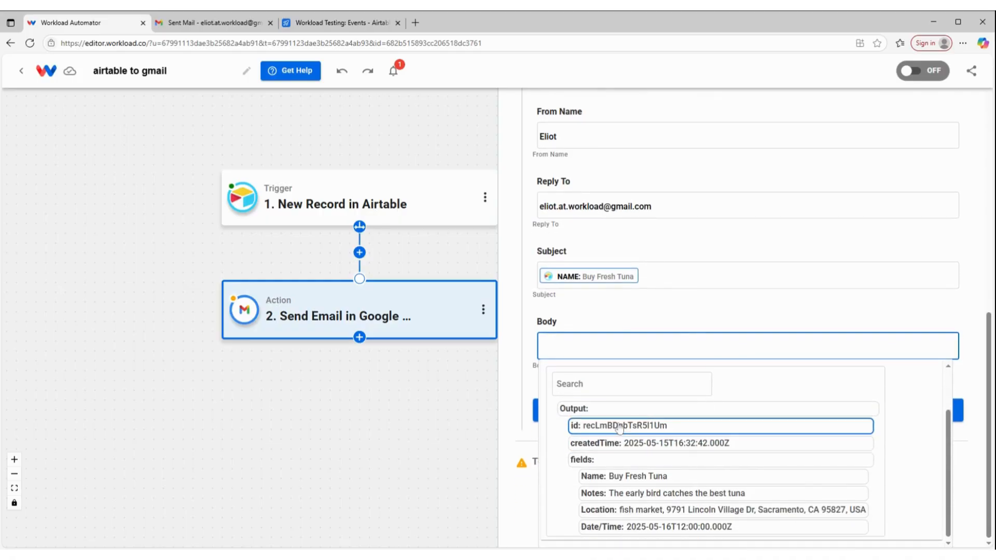
{"action": "left_click", "coordinate": [621, 493]}
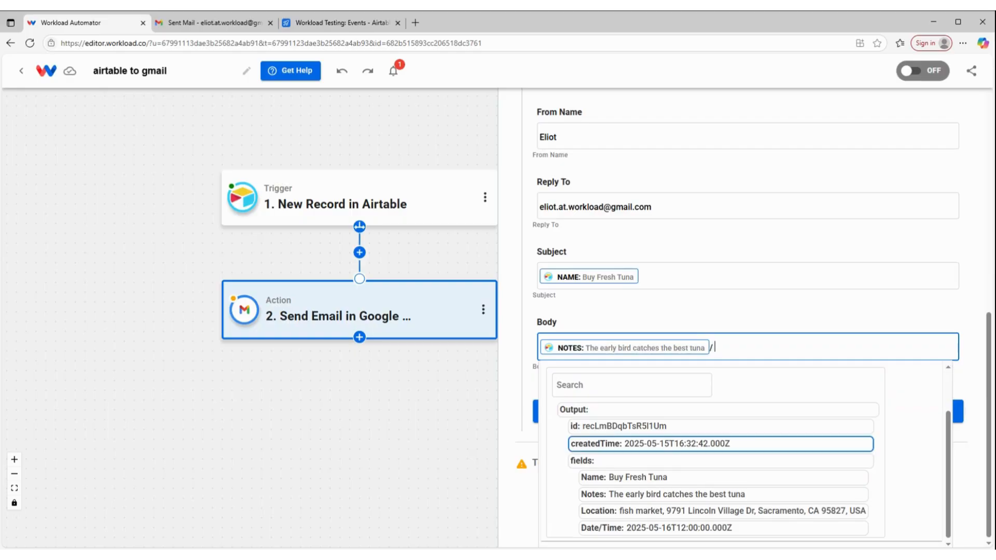
{"action": "left_click", "coordinate": [661, 511]}
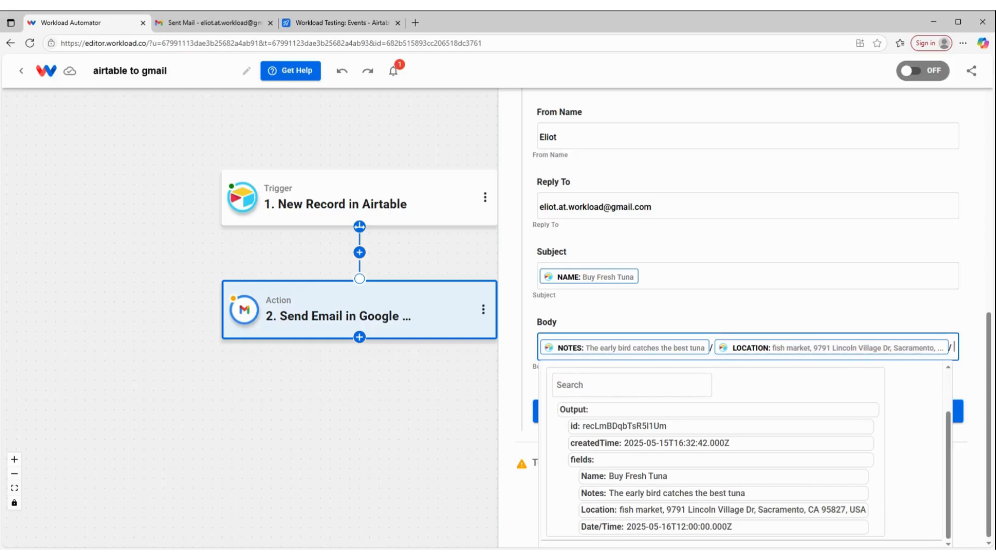
{"action": "left_click", "coordinate": [700, 526]}
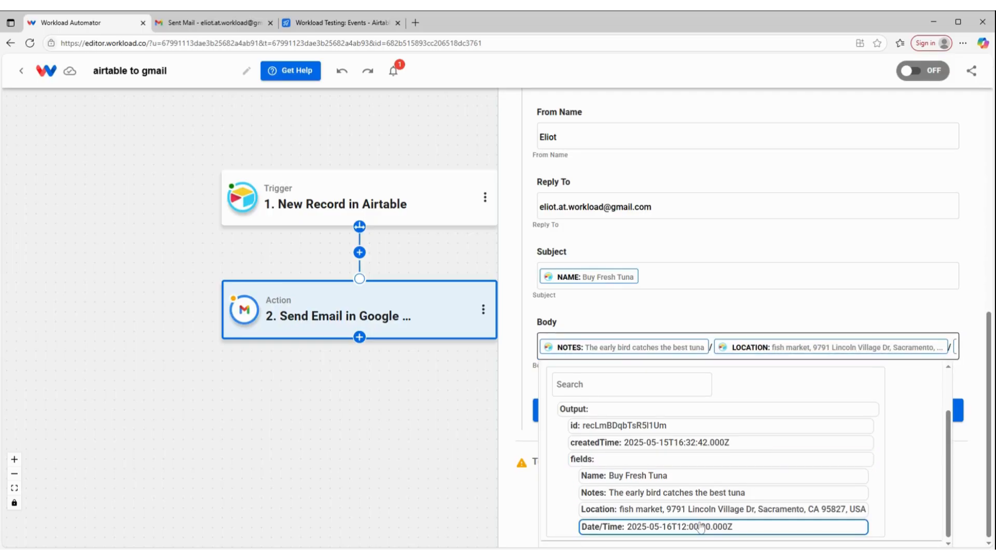
{"action": "left_click", "coordinate": [613, 308]}
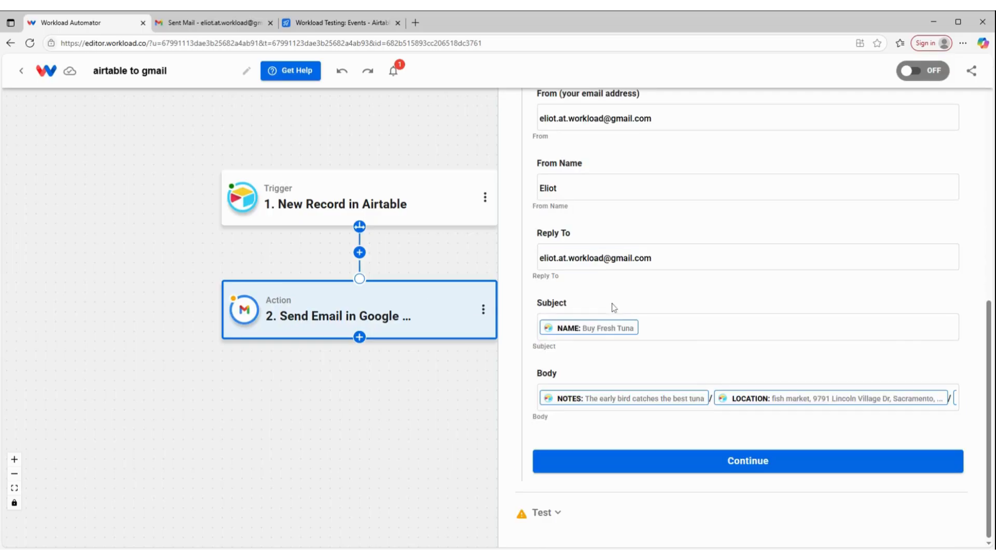
Step: Run the Send Email test with the sample record until it succeeds, then close the step
{"action": "left_click", "coordinate": [746, 464]}
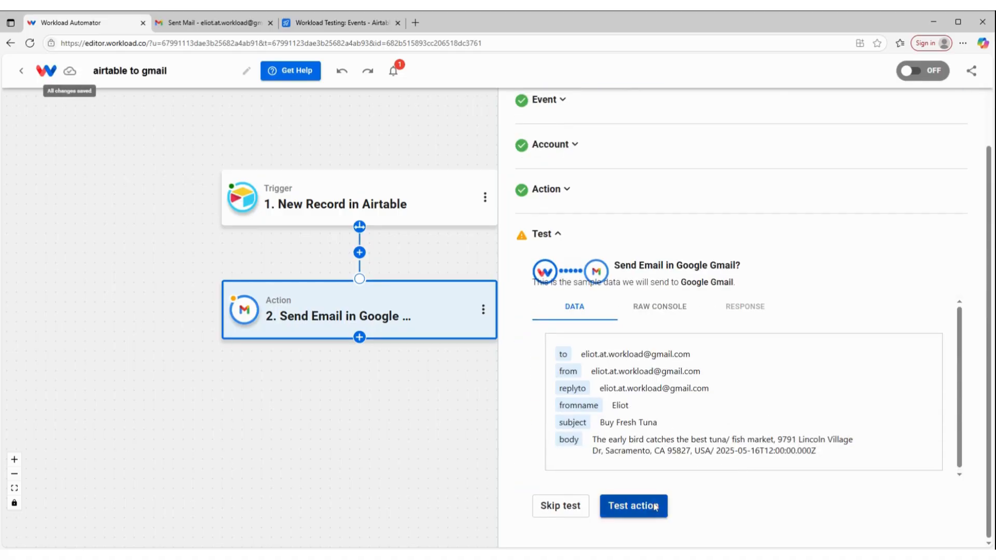
{"action": "left_click", "coordinate": [653, 507]}
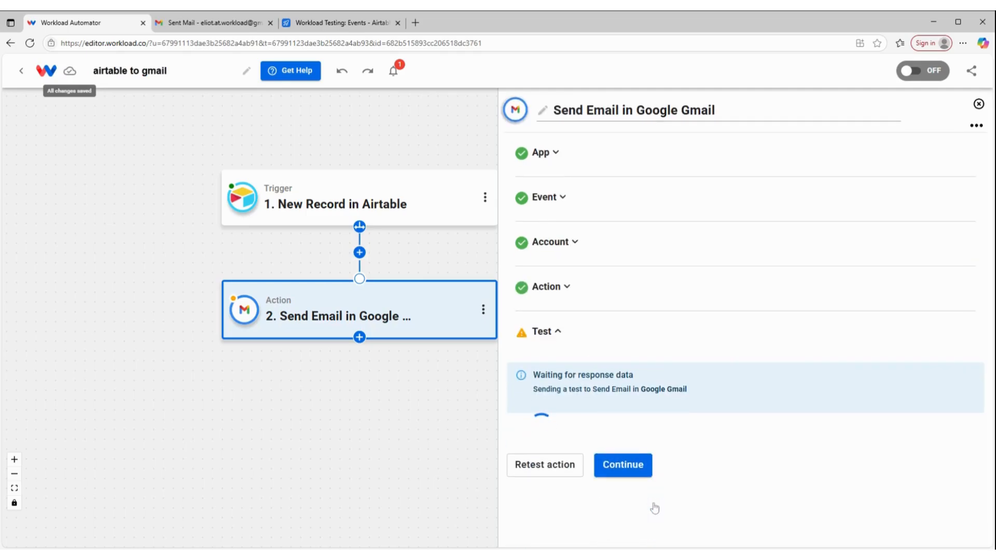
{"action": "scroll", "coordinate": [620, 464], "scroll_direction": "down", "scroll_amount": 1}
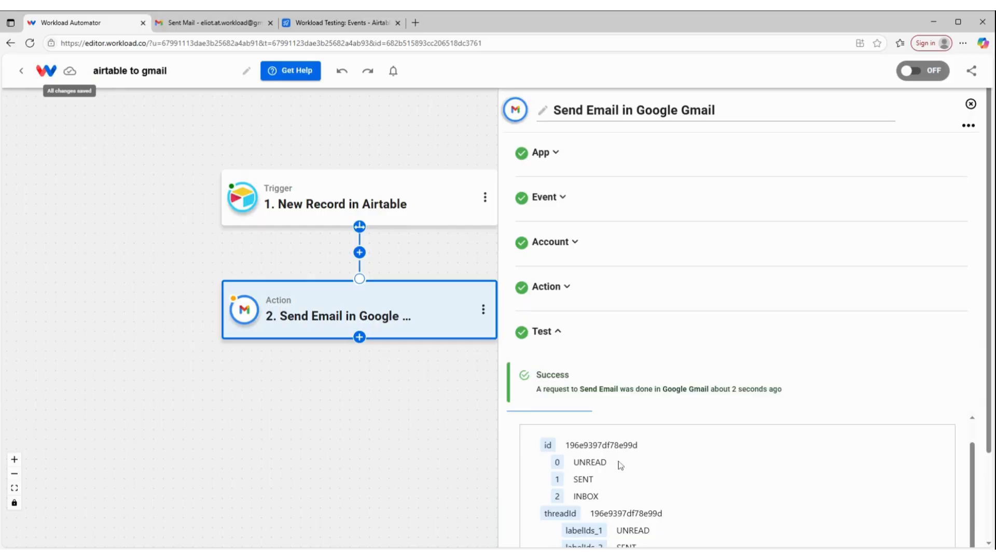
{"action": "scroll", "coordinate": [618, 463], "scroll_direction": "down", "scroll_amount": 3}
{"action": "left_click", "coordinate": [623, 523]}
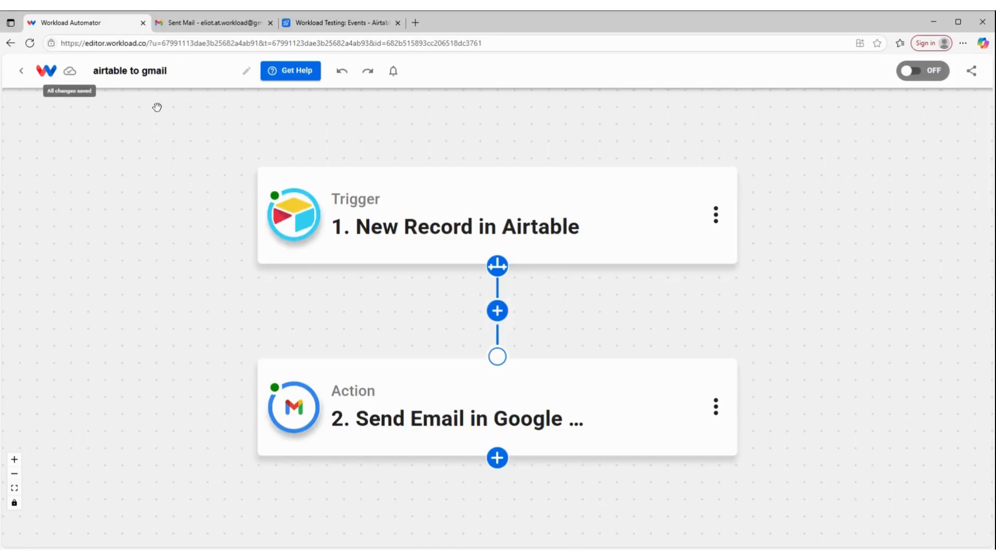
Step: In Gmail's Sent Mail, find the 'Buy Fresh Tuna' test email at the top
{"action": "left_click", "coordinate": [210, 24]}
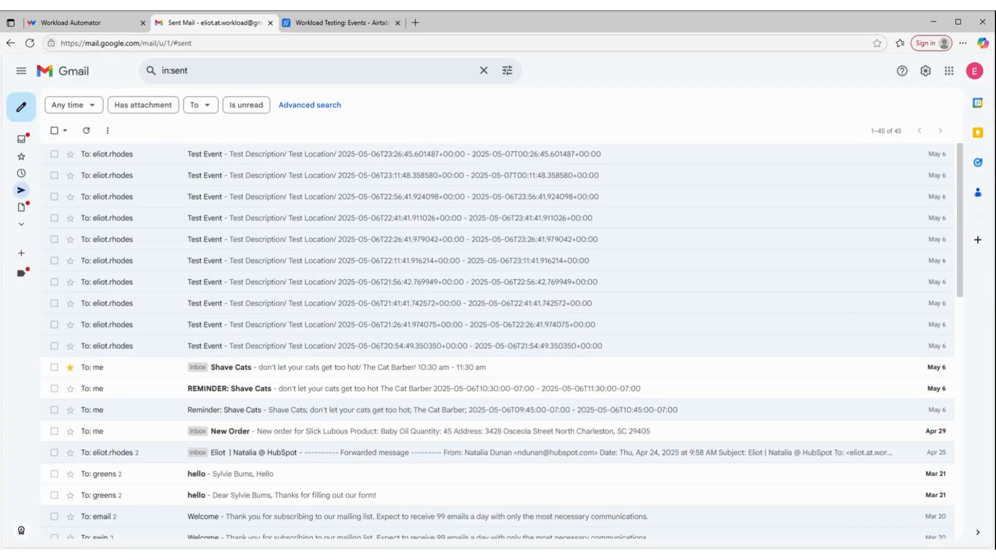
{"action": "key", "text": "ctrl+l"}
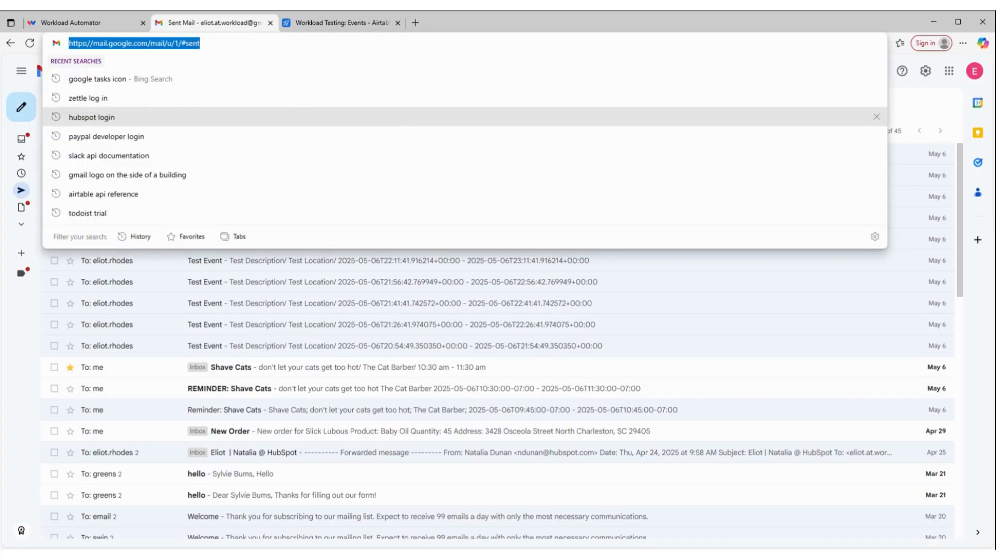
{"action": "key", "text": "Escape"}
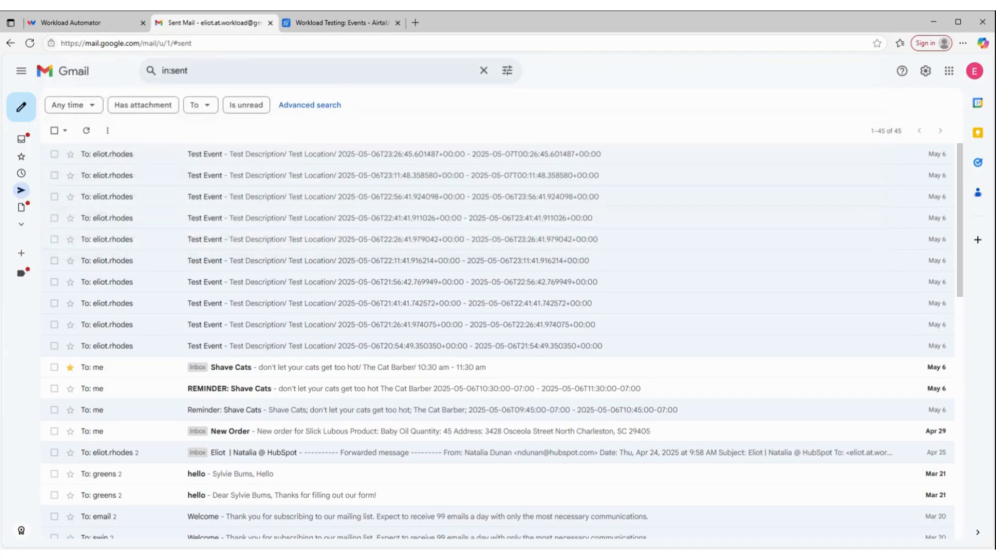
{"action": "mouse_move", "coordinate": [22, 212]}
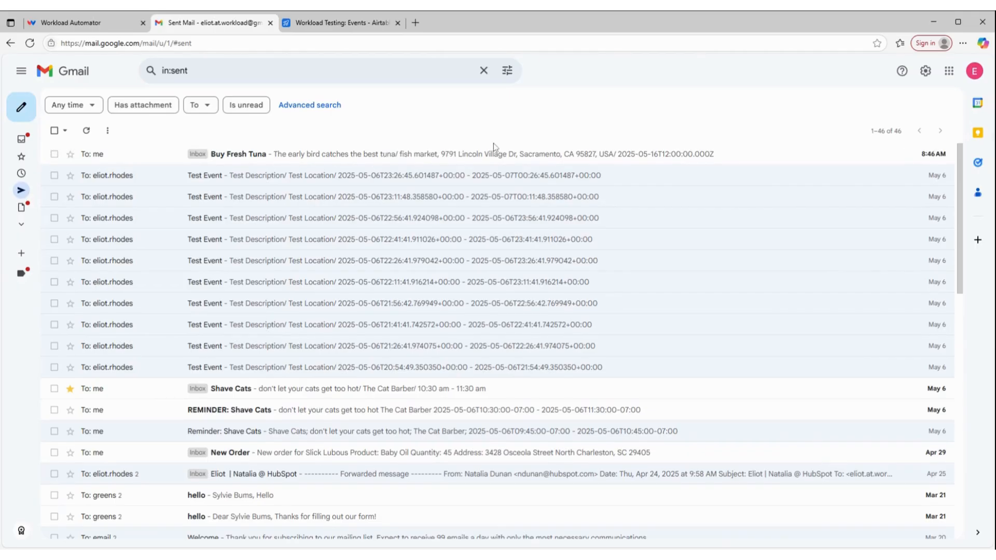
Step: Back in the editor, switch the 'airtable to gmail' workflow's OFF toggle to ON
{"action": "left_click", "coordinate": [104, 22]}
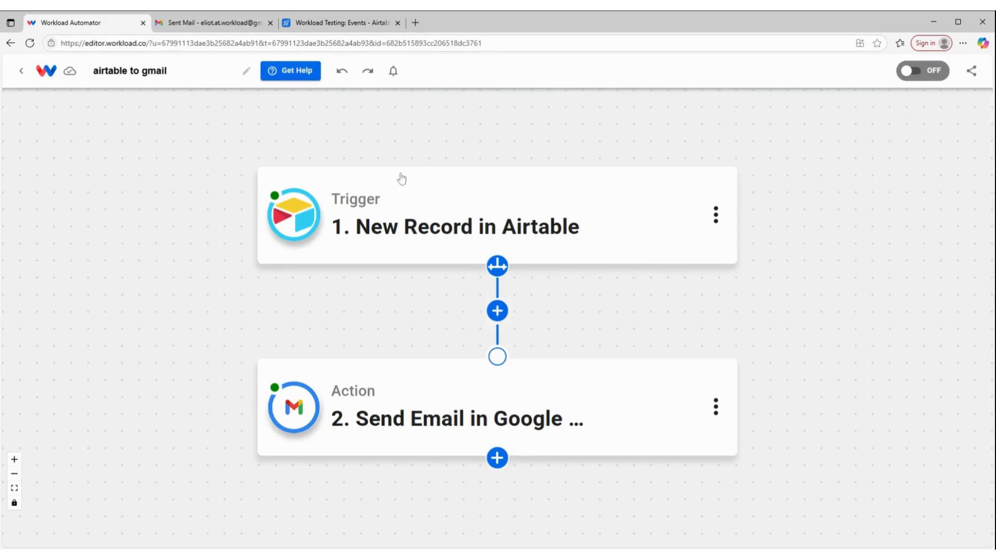
{"action": "mouse_move", "coordinate": [324, 210]}
{"action": "mouse_move", "coordinate": [289, 421]}
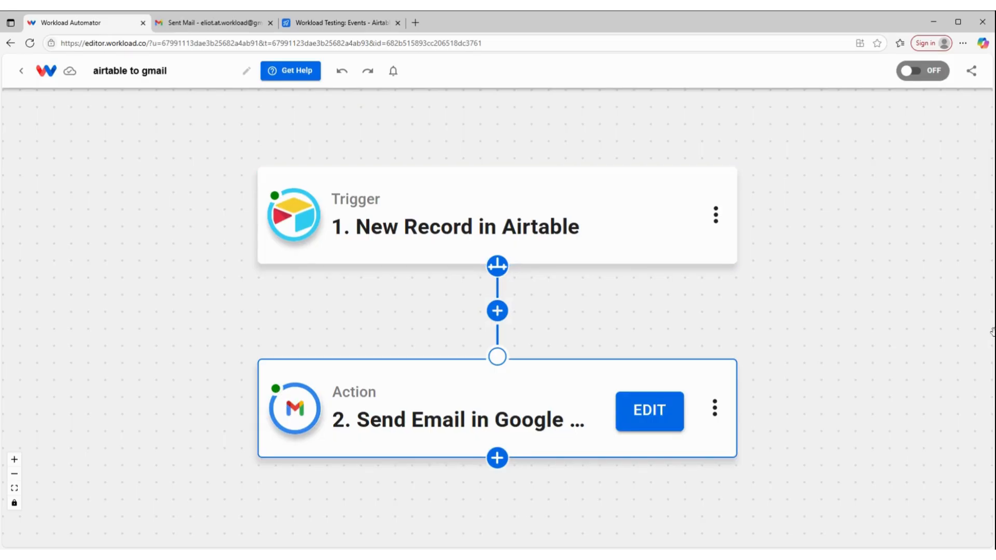
{"action": "left_click", "coordinate": [928, 72]}
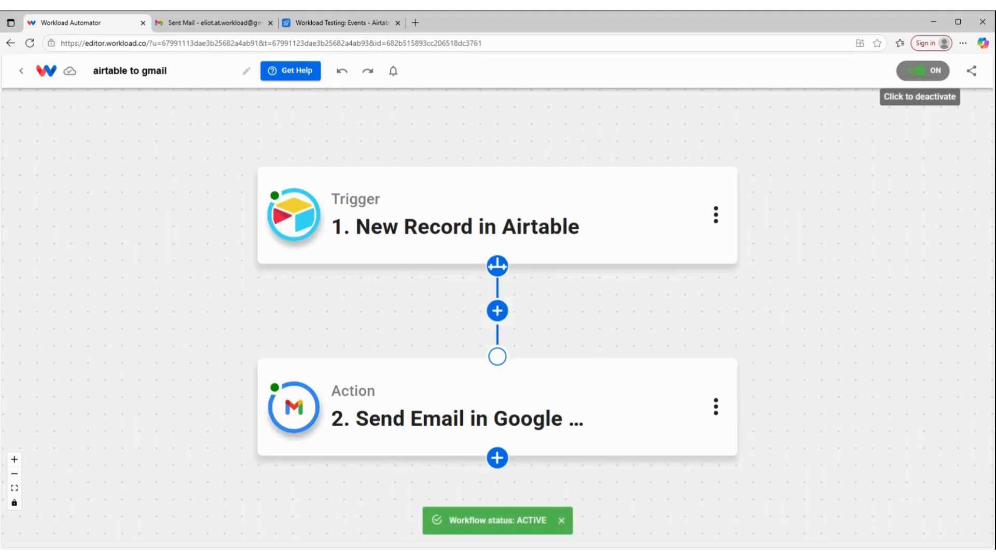